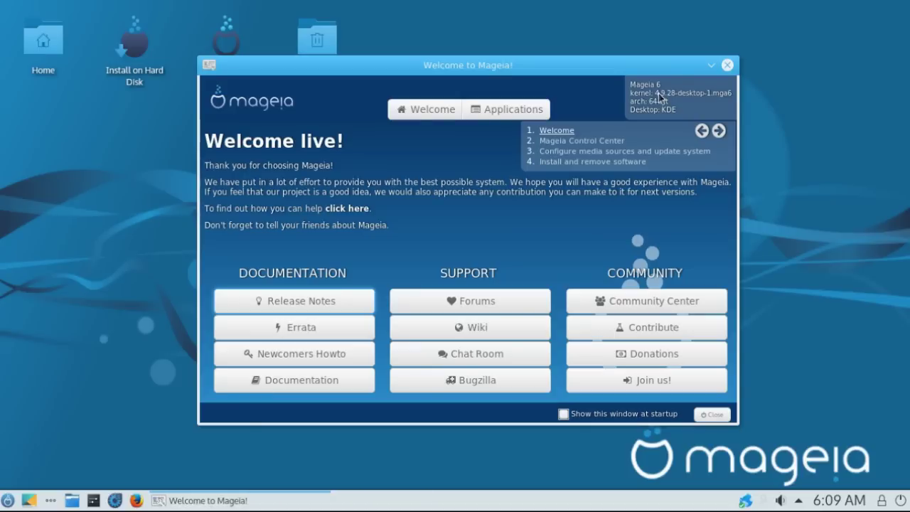
# Page through the welcome window's sections on Mageia Control Center, media sources and updates, and installing and removing software
pyautogui.click(719, 131)
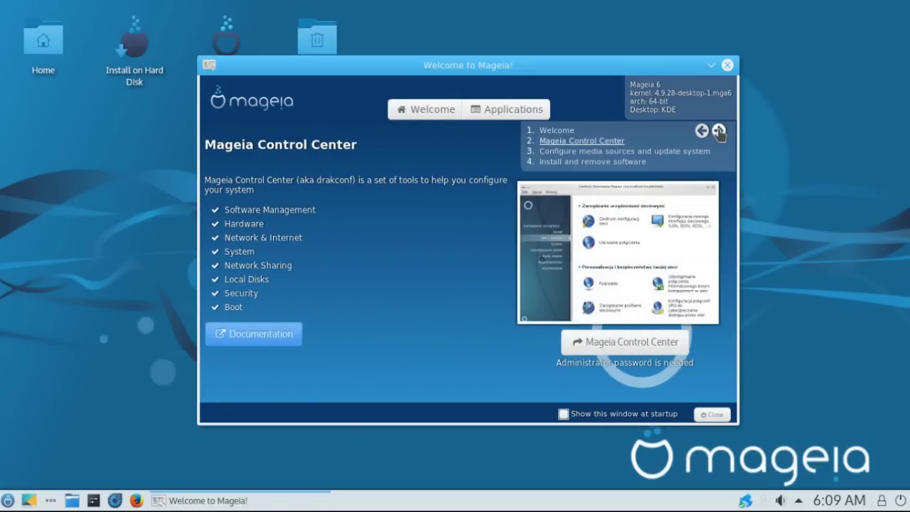
pyautogui.click(718, 131)
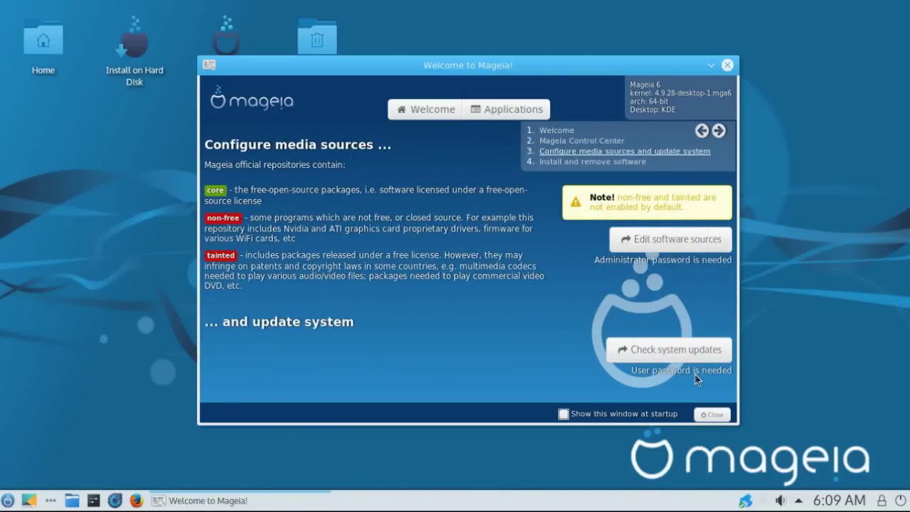
pyautogui.click(710, 165)
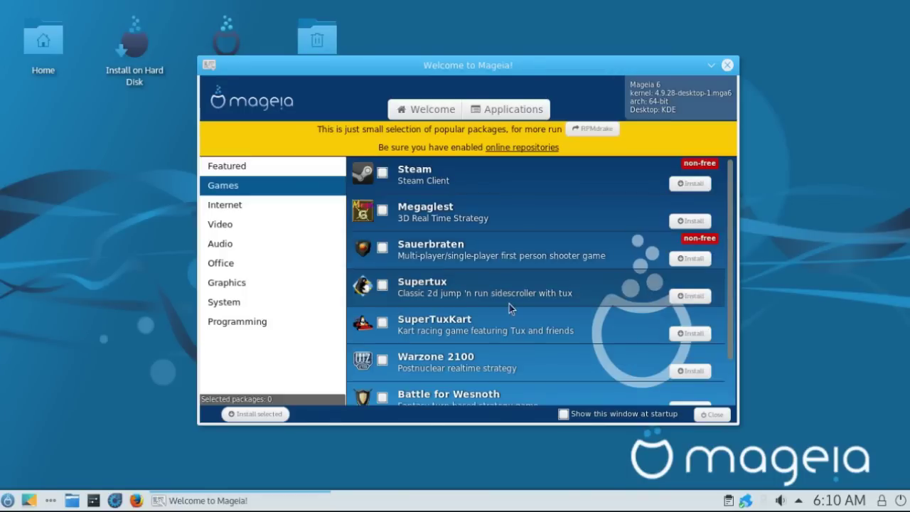
# Browse the Games, System, Graphics, Office and Audio application categories, and close the welcome window
pyautogui.scroll(-2, 509, 304)
pyautogui.scroll(2, 517, 321)
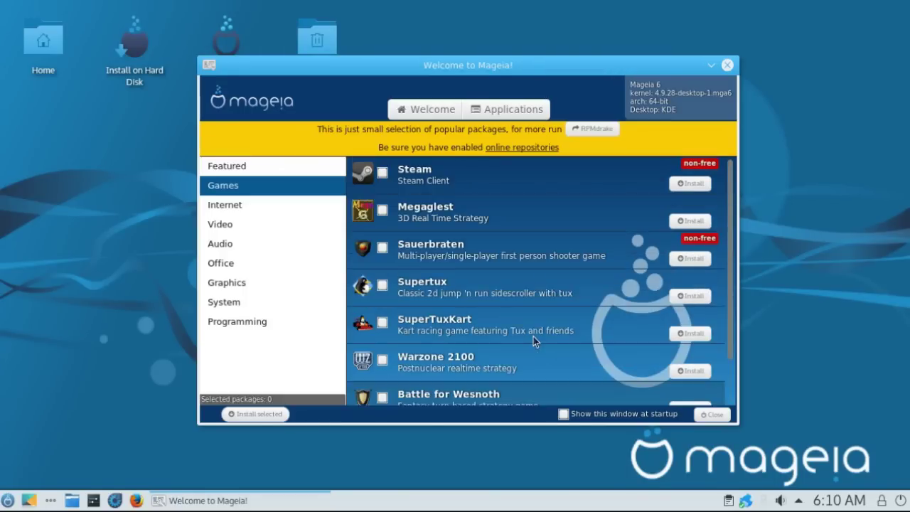
pyautogui.click(208, 304)
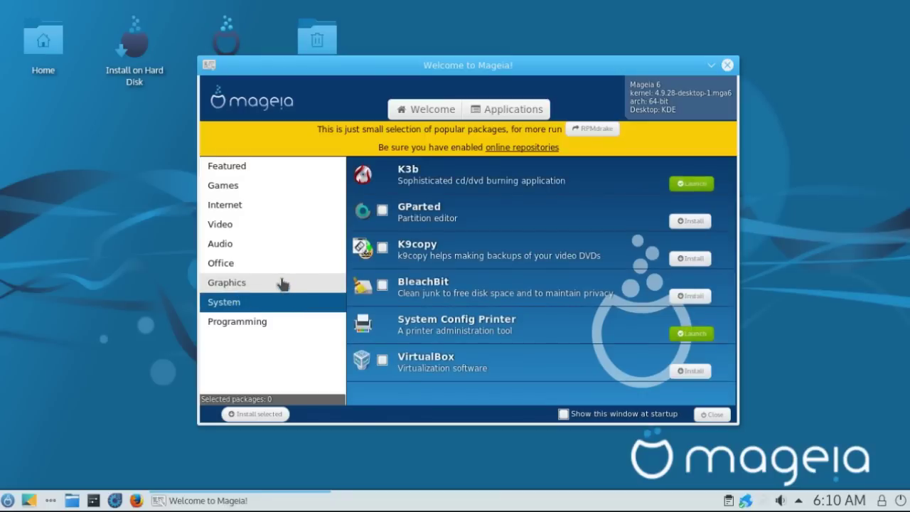
pyautogui.click(281, 283)
pyautogui.click(277, 263)
pyautogui.click(285, 244)
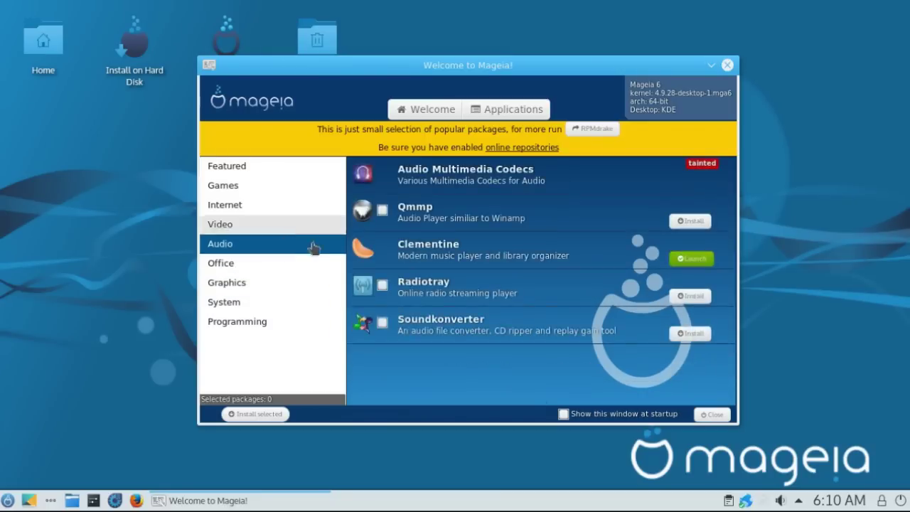
pyautogui.click(714, 415)
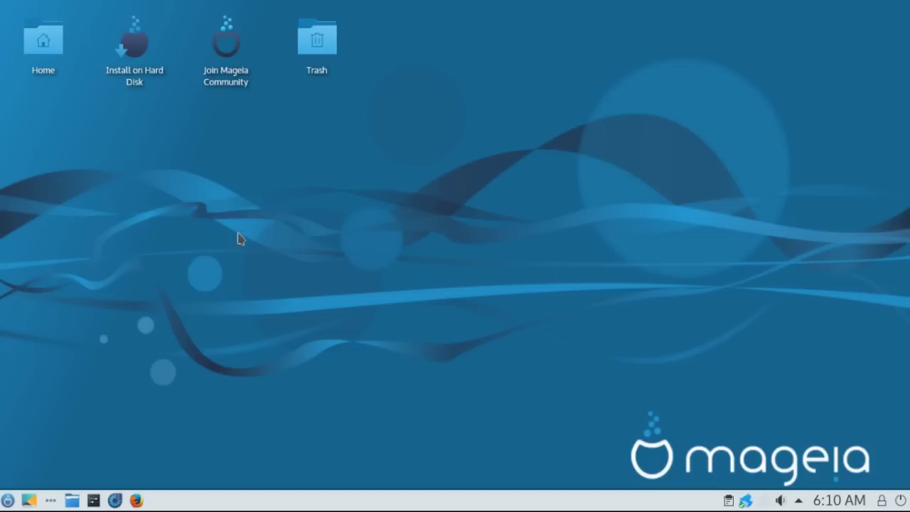
# Check the Firefox version in its About dialog by highlighting the version number
pyautogui.rightClick(289, 145)
pyautogui.click(353, 389)
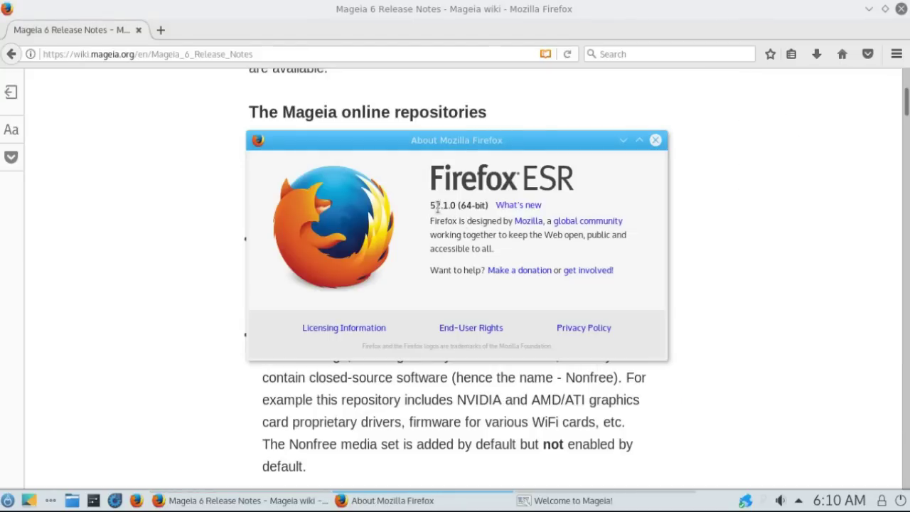
pyautogui.moveTo(430, 204); pyautogui.dragTo(450, 206)
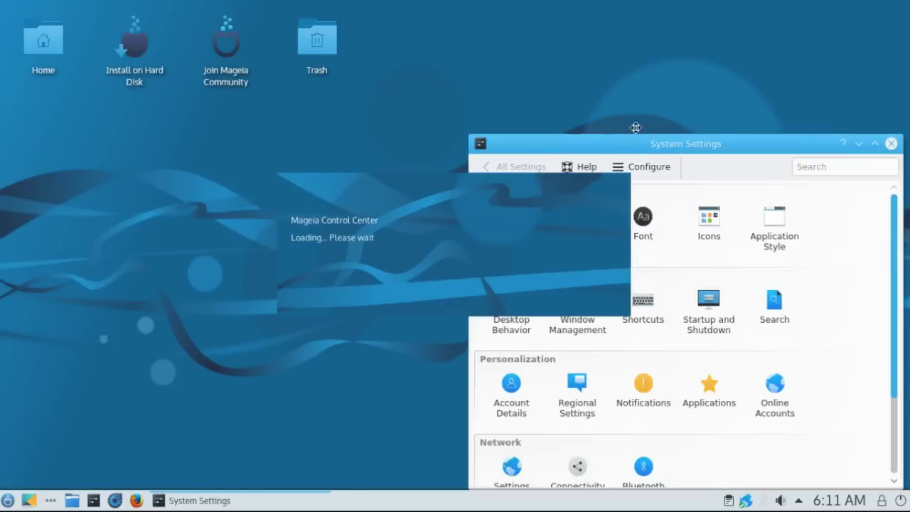
# Check the version and the KDE Frameworks and Qt libraries in the About dialog of System Settings, and close it
pyautogui.moveTo(591, 97); pyautogui.dragTo(591, 95)
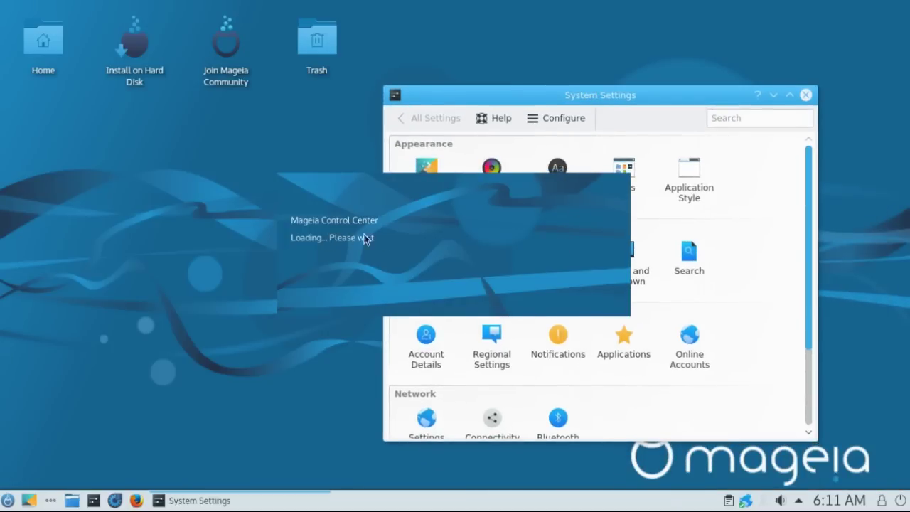
pyautogui.click(497, 118)
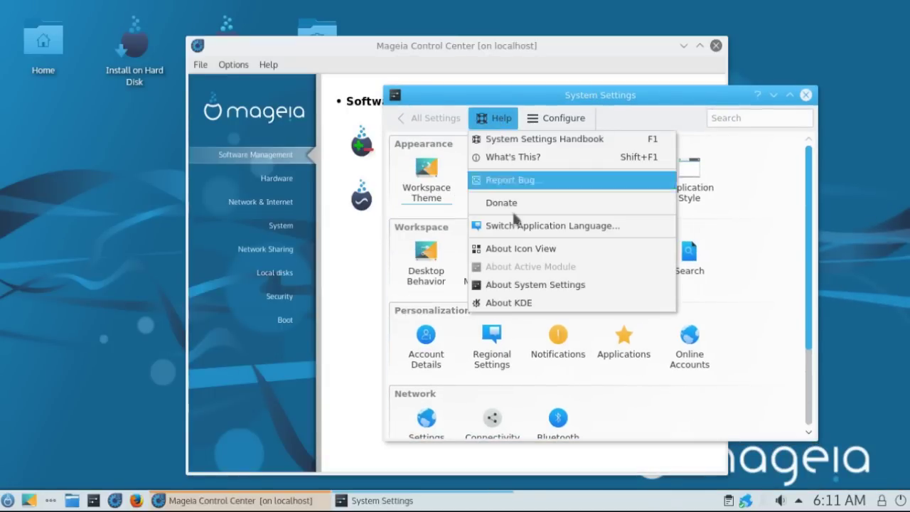
pyautogui.click(533, 285)
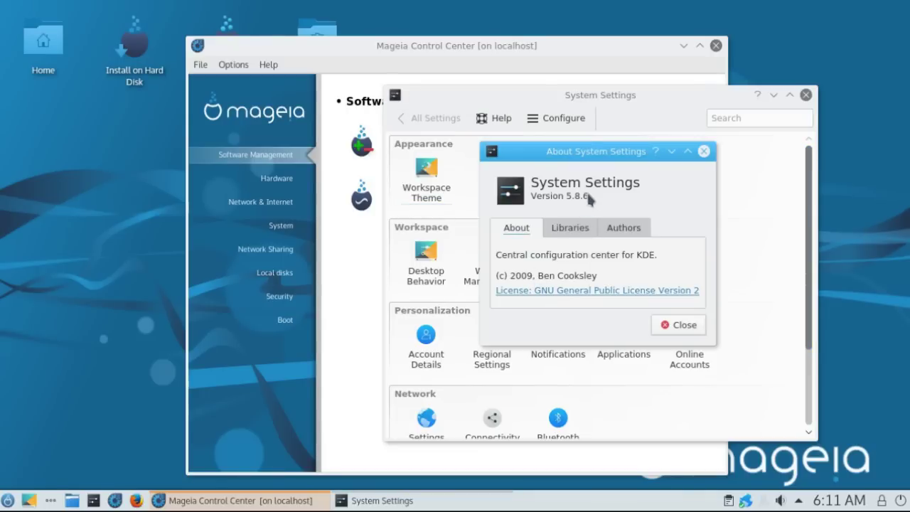
pyautogui.moveTo(588, 196); pyautogui.dragTo(569, 199)
pyautogui.click(565, 227)
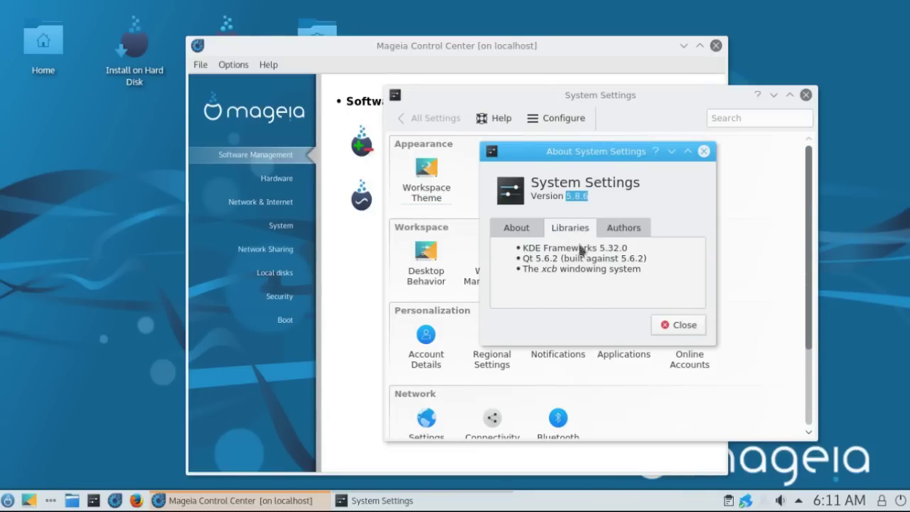
pyautogui.moveTo(623, 249); pyautogui.dragTo(527, 262)
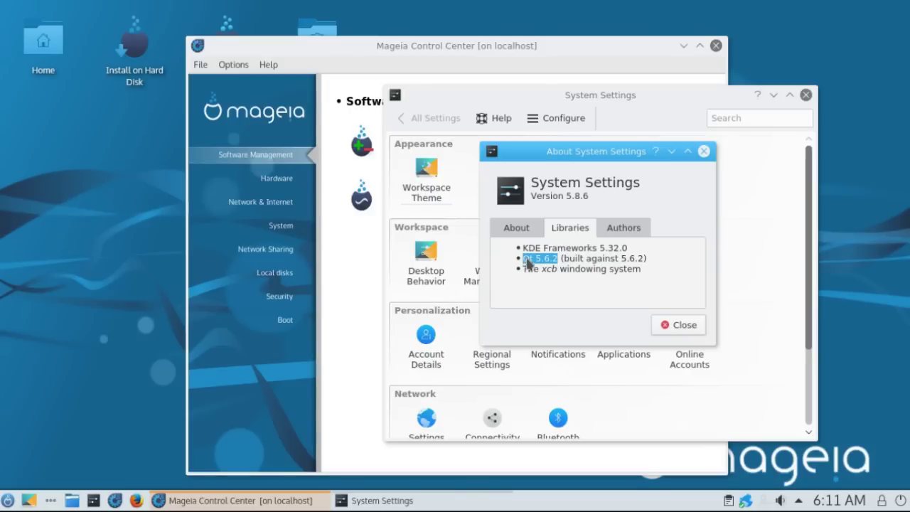
pyautogui.click(669, 326)
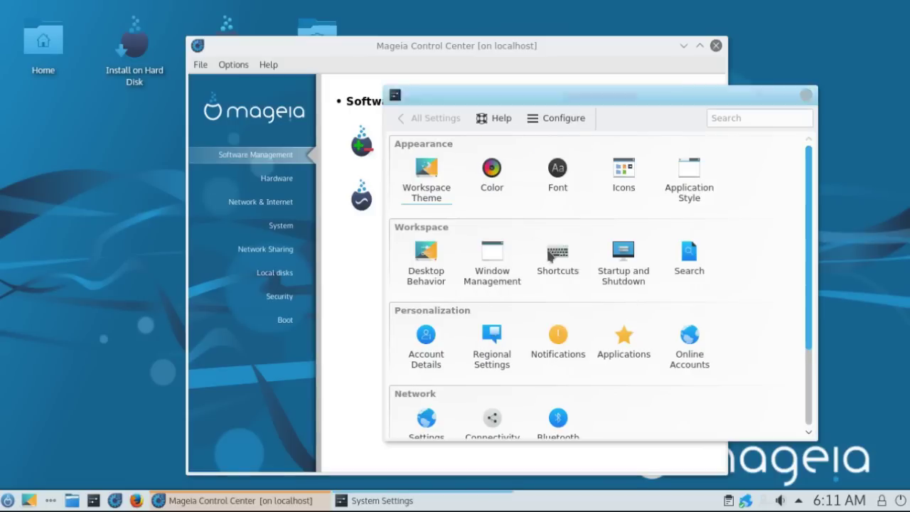
# Review the Look And Feel, Desktop Theme, Cursor Theme and Splash Screen pages under Workspace Theme, and close System Settings
pyautogui.click(442, 168)
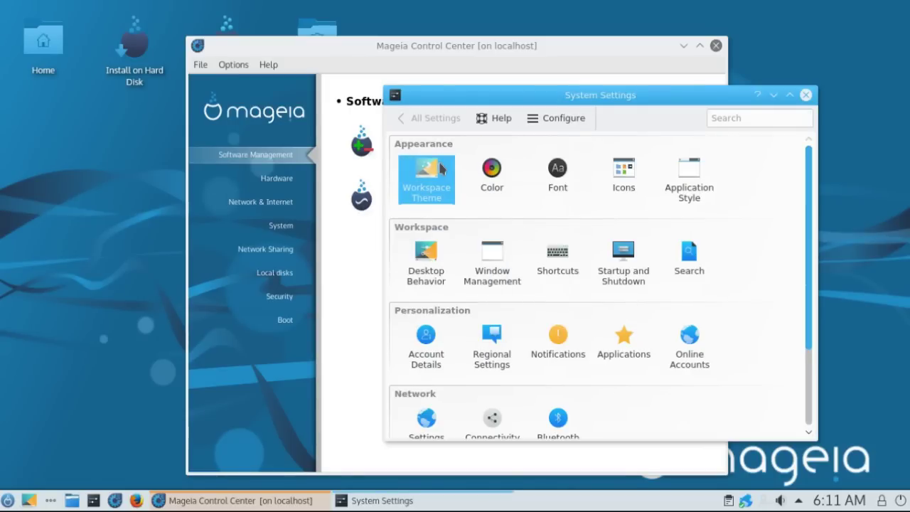
pyautogui.click(440, 188)
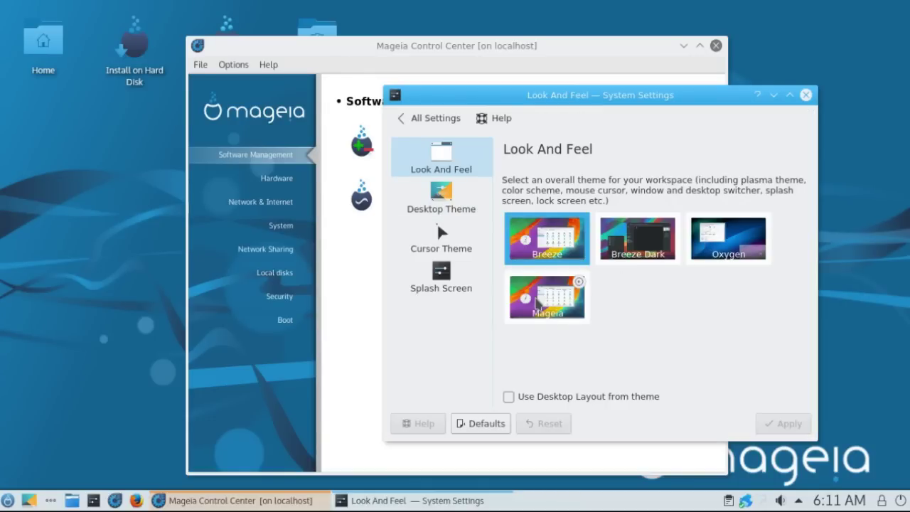
pyautogui.click(473, 214)
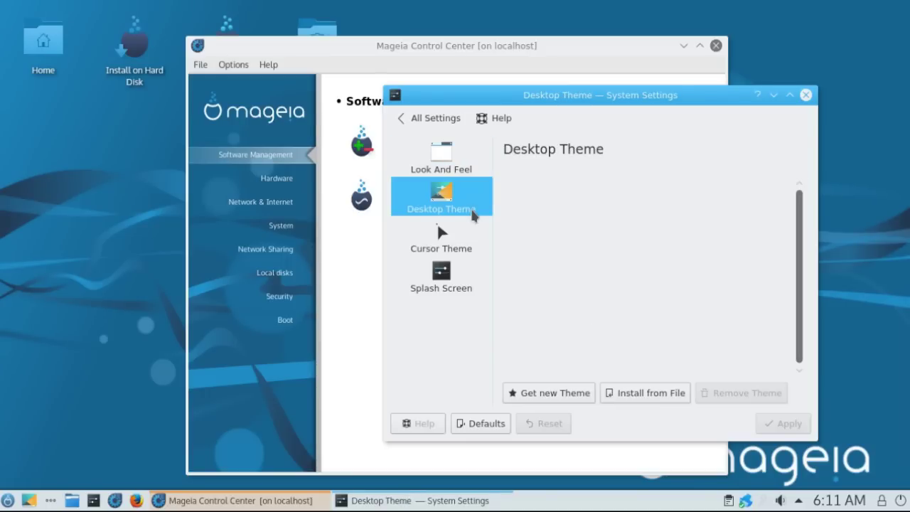
pyautogui.click(477, 245)
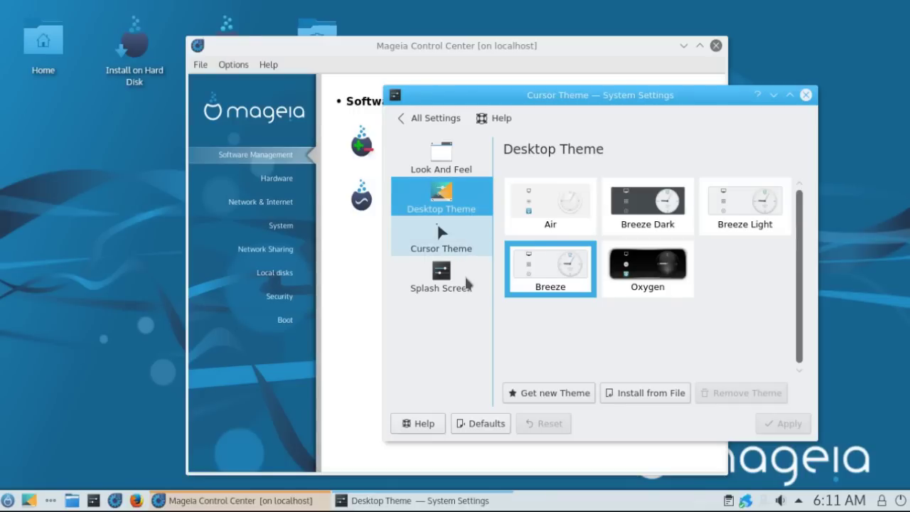
pyautogui.click(468, 284)
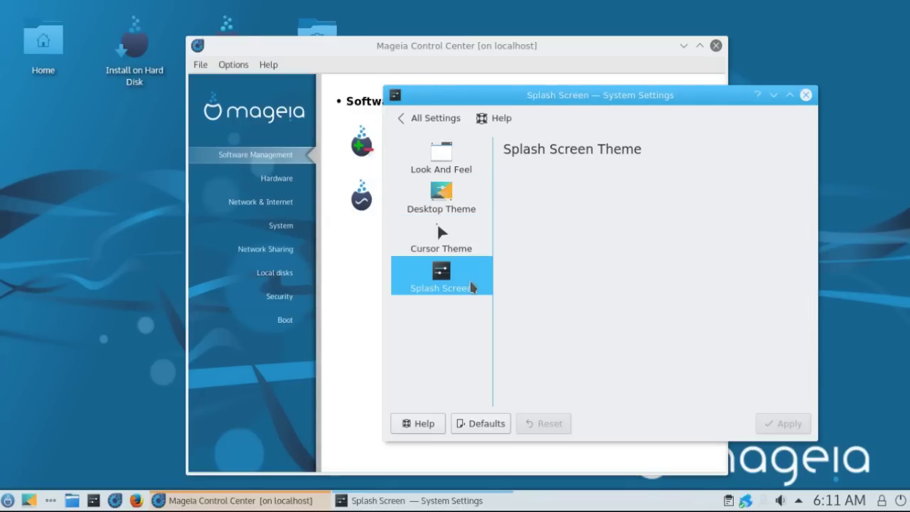
pyautogui.moveTo(620, 98); pyautogui.dragTo(458, 64)
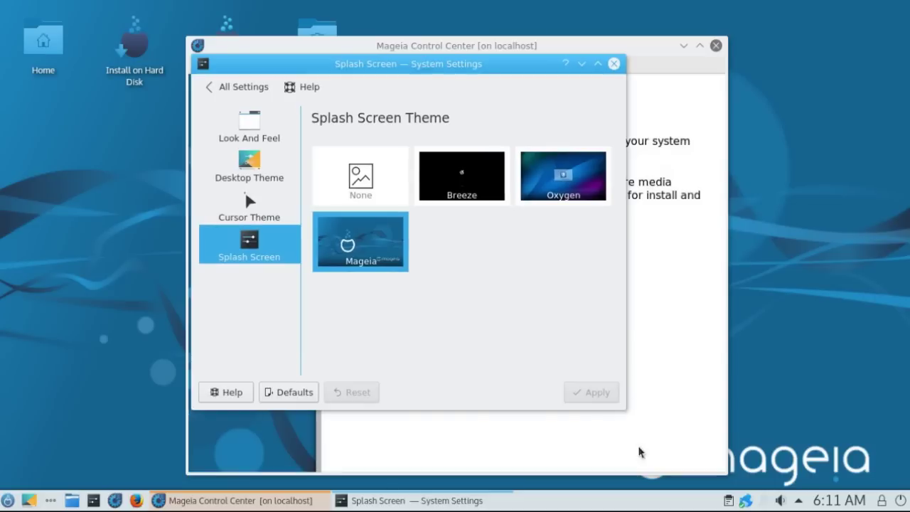
pyautogui.hotkey('alt', 'F4')
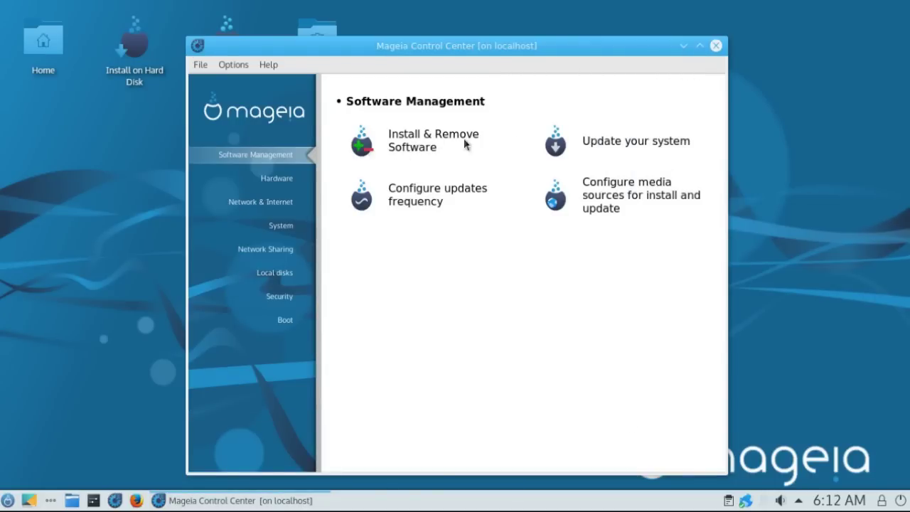
# Browse the Communications and Networking package categories in Install & Remove Software, listing the Instant messaging packages
pyautogui.click(423, 142)
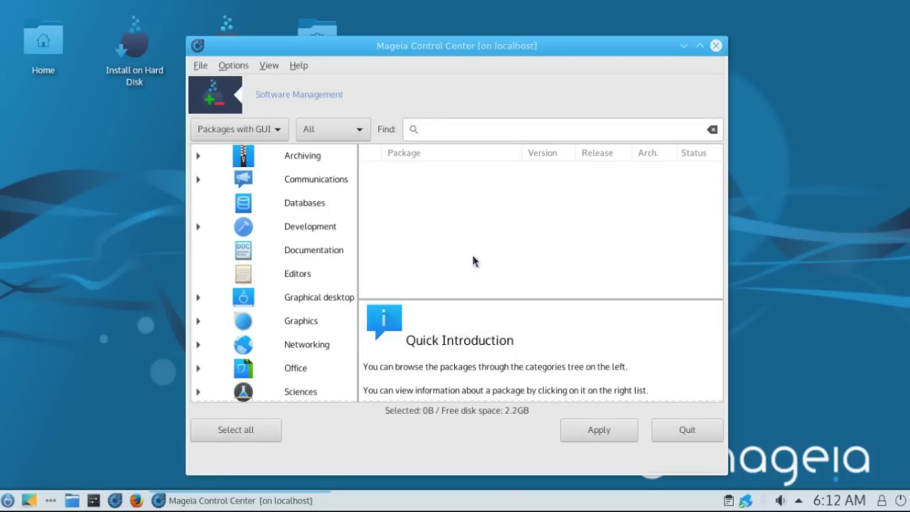
pyautogui.click(198, 180)
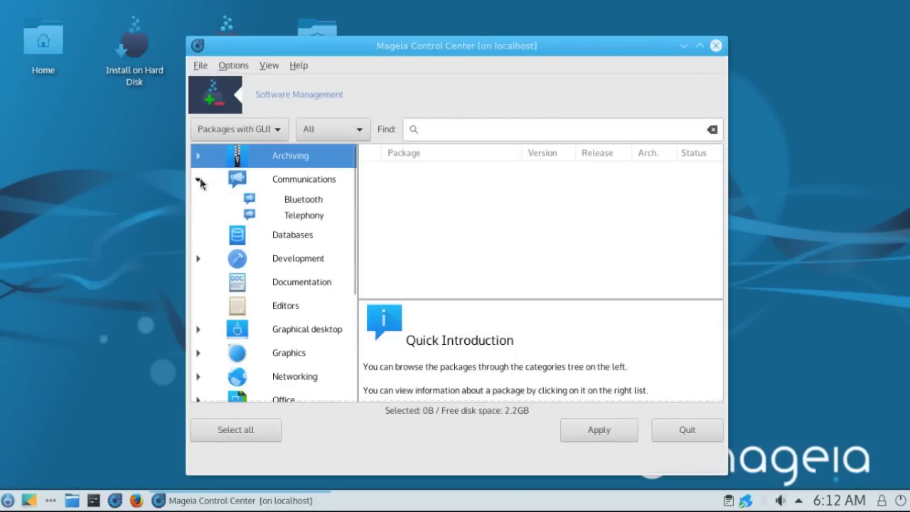
pyautogui.click(310, 182)
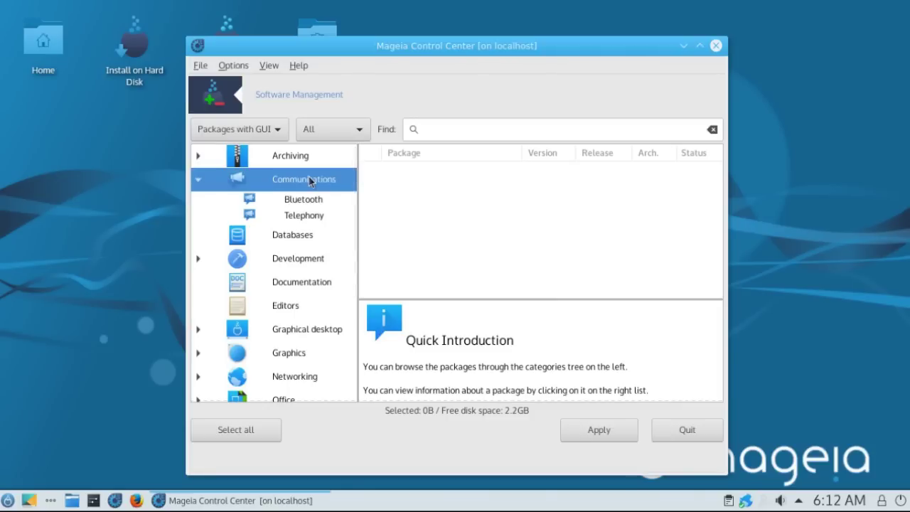
pyautogui.scroll(-3, 313, 246)
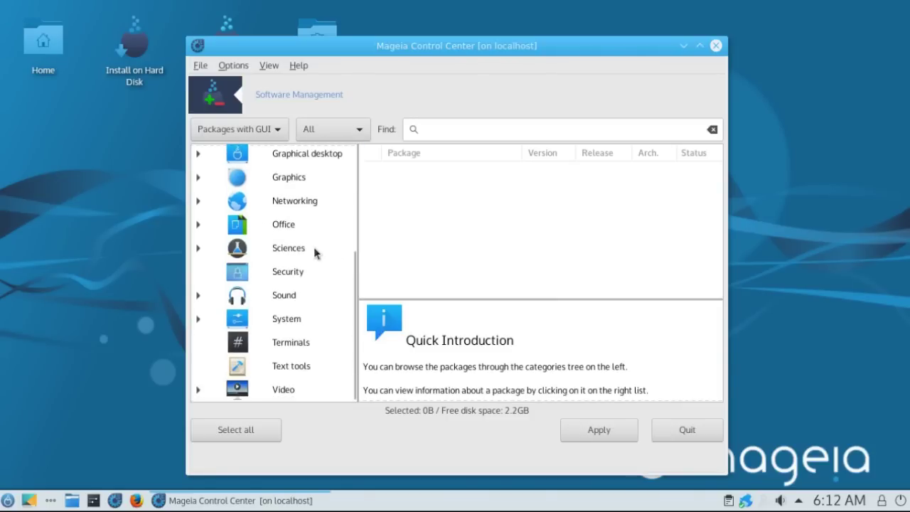
pyautogui.click(199, 202)
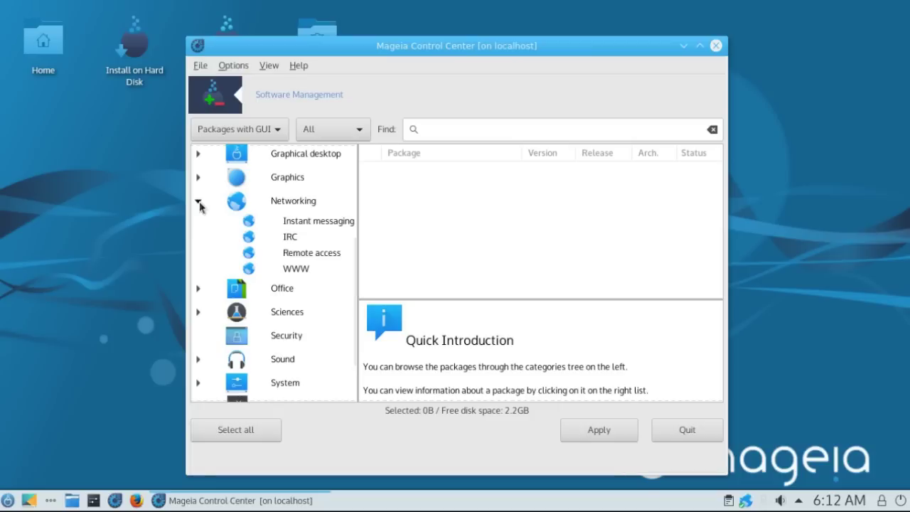
pyautogui.click(314, 222)
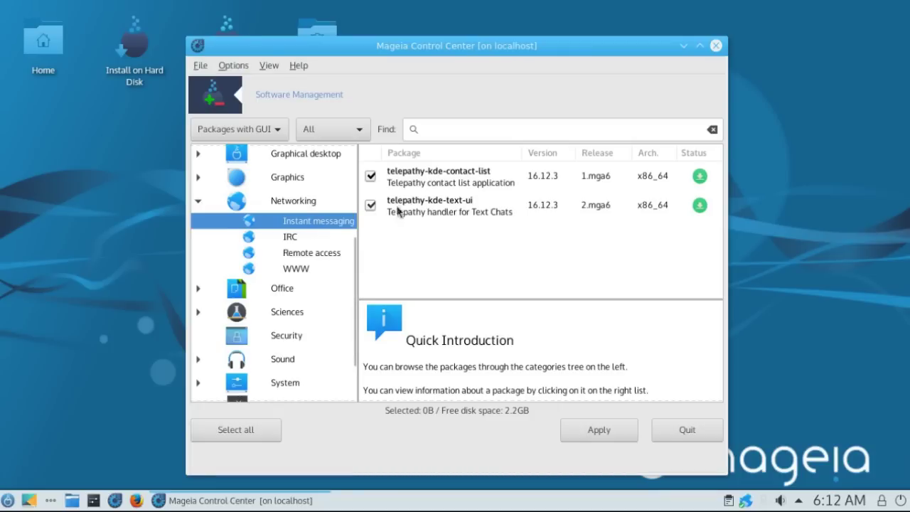
pyautogui.scroll(-2, 287, 268)
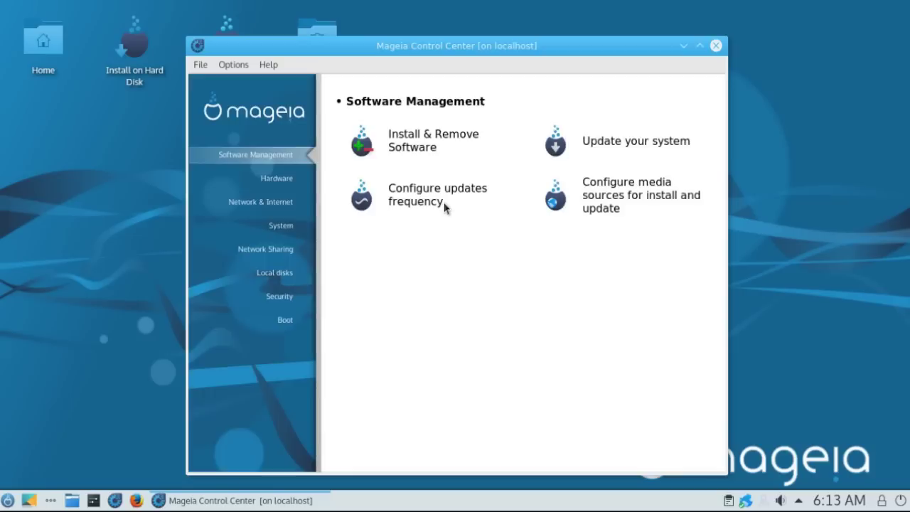
# View the 3D desktop effects options in the Hardware section of Mageia Control Center, and cancel out of the tool
pyautogui.click(443, 206)
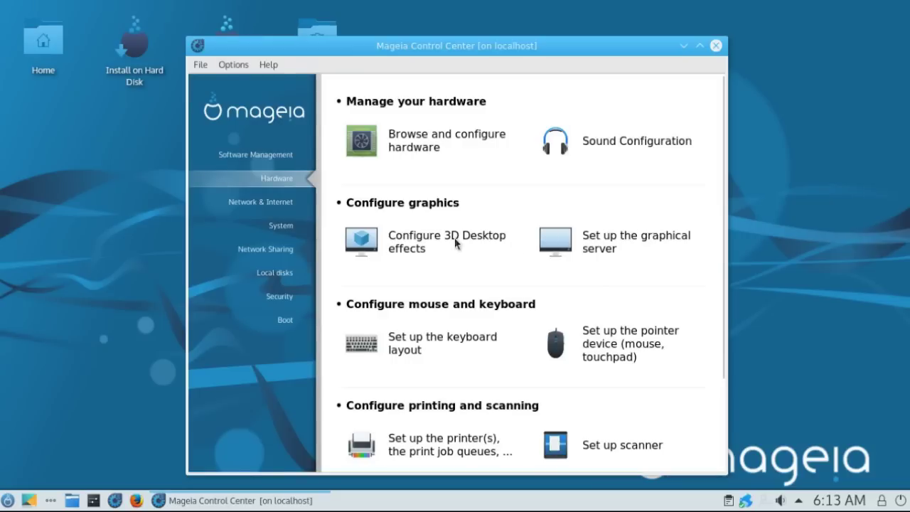
pyautogui.click(455, 238)
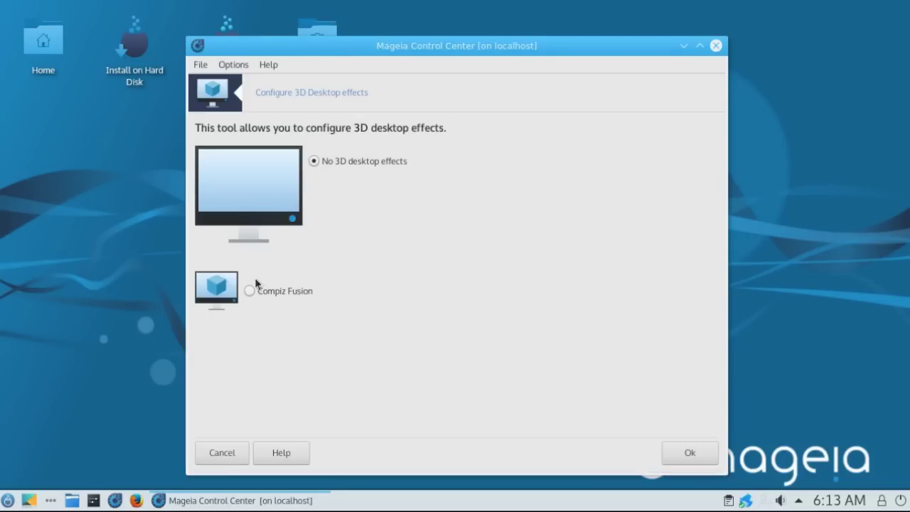
pyautogui.press('Escape')
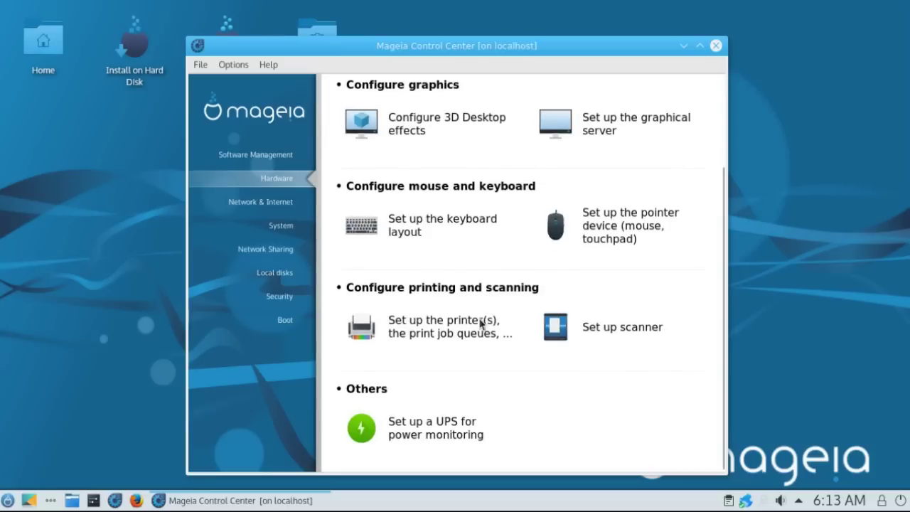
# Look through the Network & Internet tools in Mageia Control Center and show the System section
pyautogui.click(256, 201)
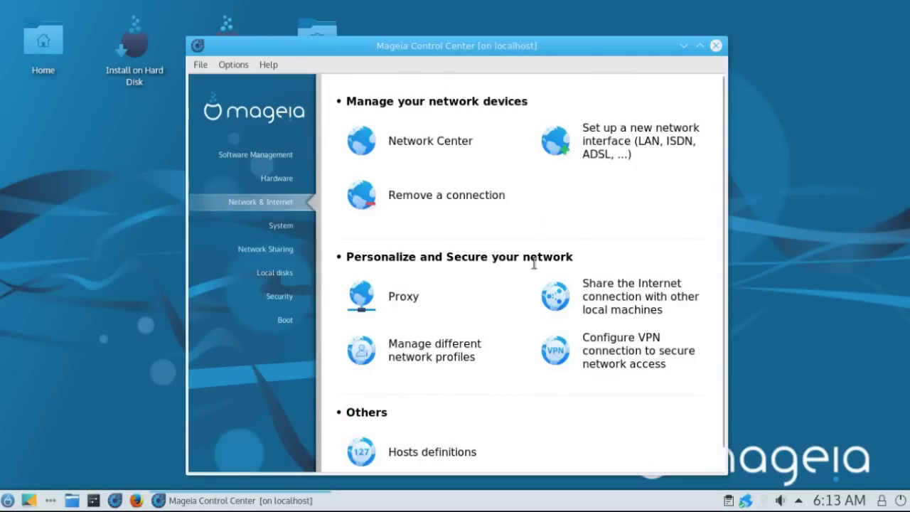
pyautogui.scroll(-1, 533, 264)
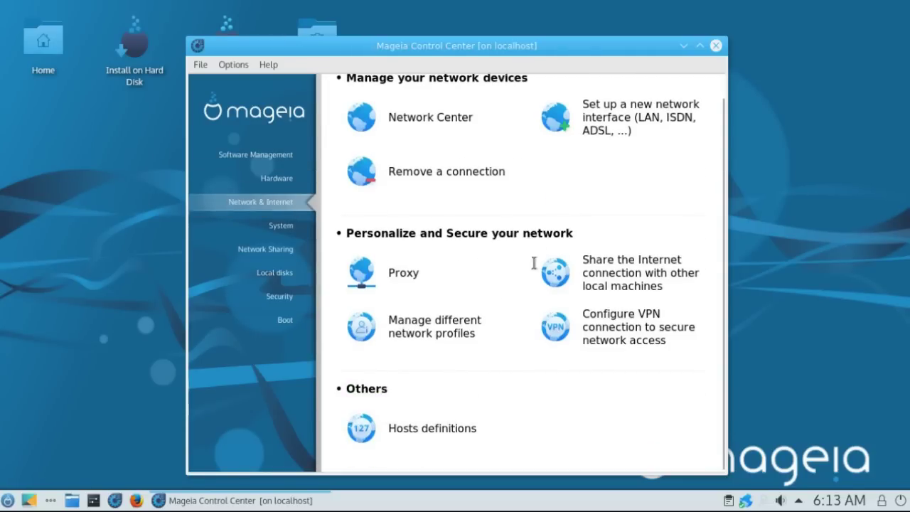
pyautogui.click(277, 227)
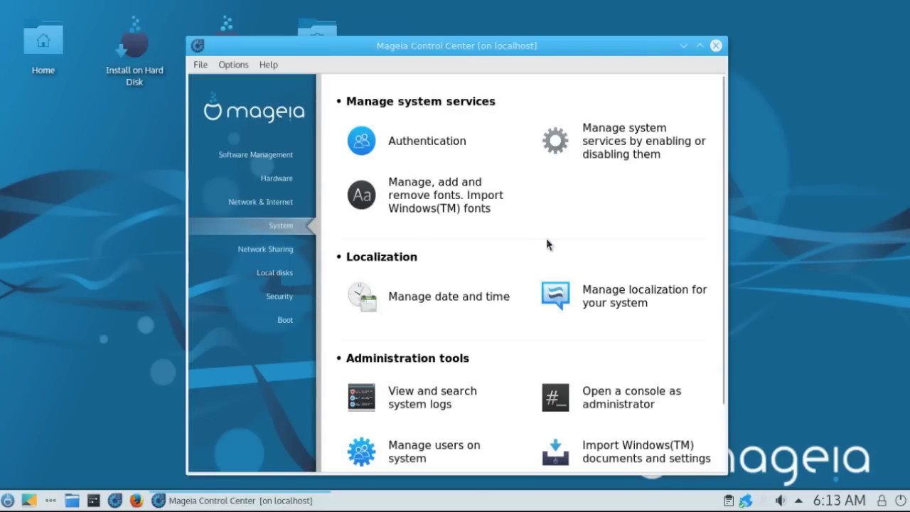
# Review the System, Network Sharing, Local disks, Security and Boot sections of Mageia Control Center, and open its About information
pyautogui.scroll(-3, 532, 258)
pyautogui.click(265, 248)
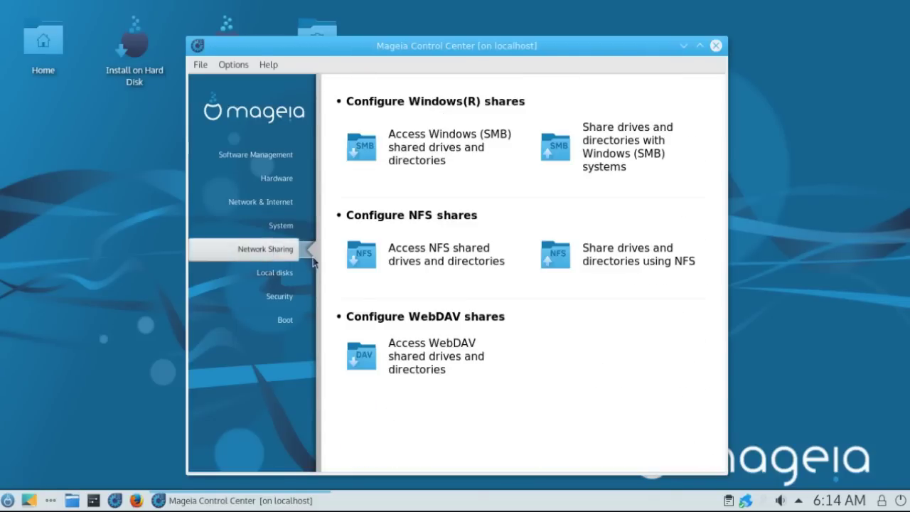
pyautogui.click(287, 274)
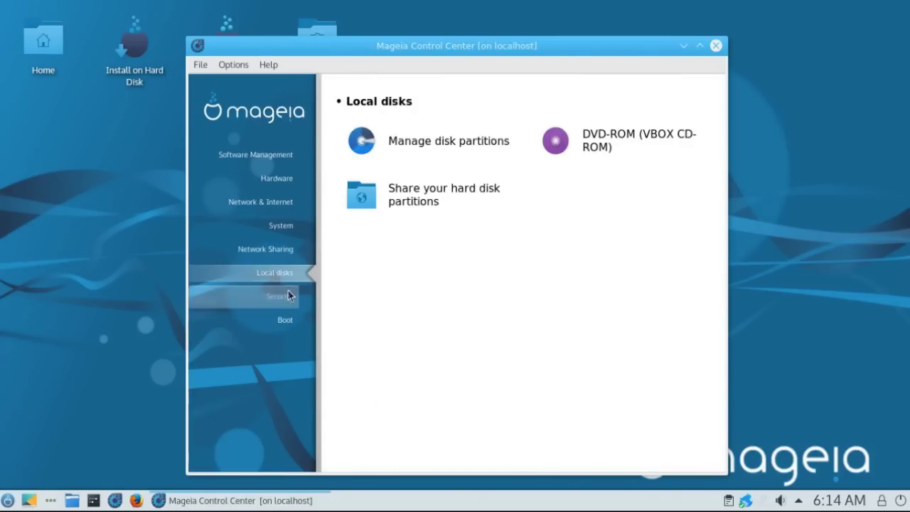
pyautogui.click(287, 298)
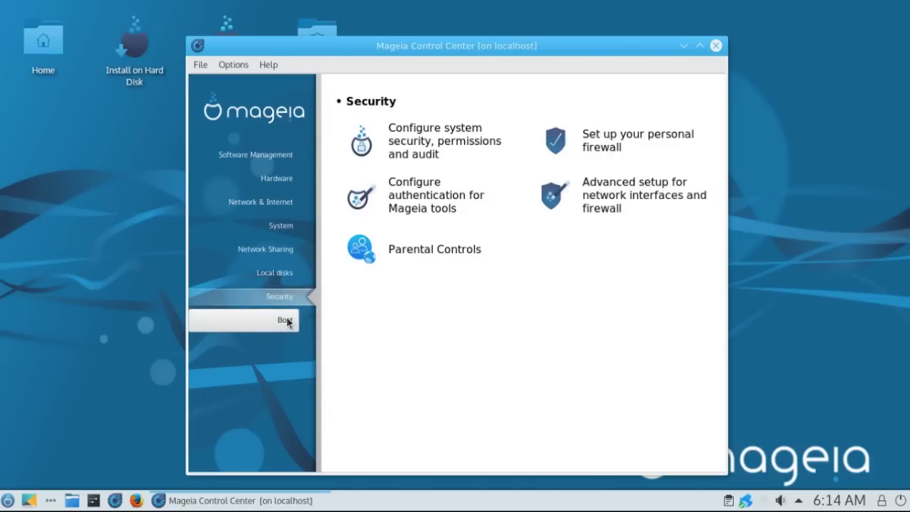
pyautogui.click(286, 321)
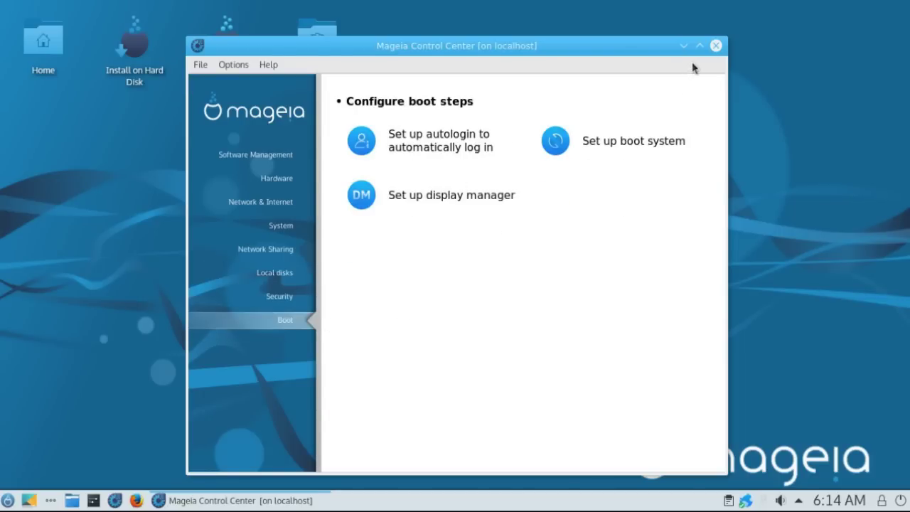
pyautogui.click(270, 65)
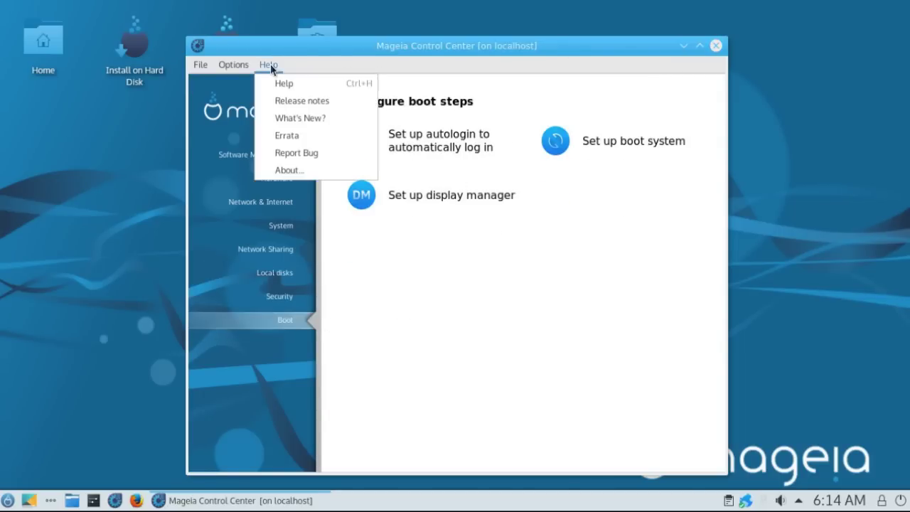
pyautogui.click(292, 170)
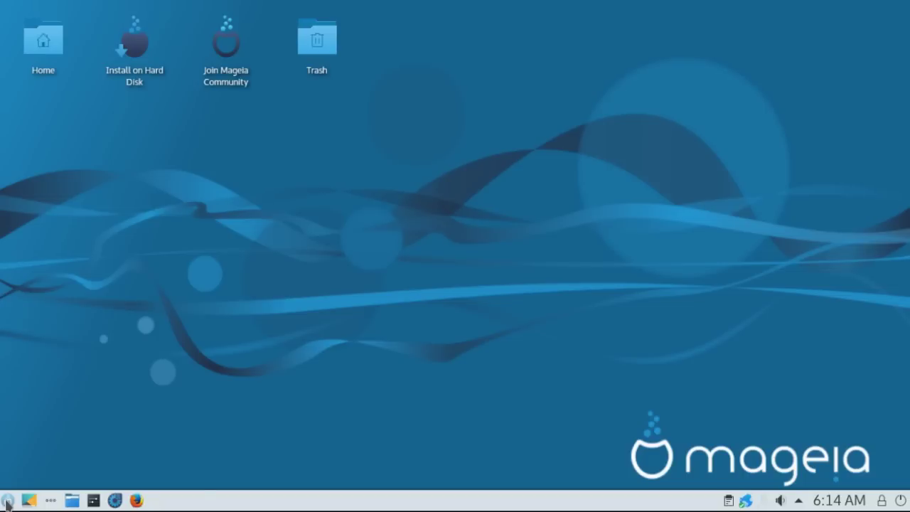
# Browse the installed applications in the Internet, Office, Graphics and Sound & Video categories of the application launcher
pyautogui.click(7, 500)
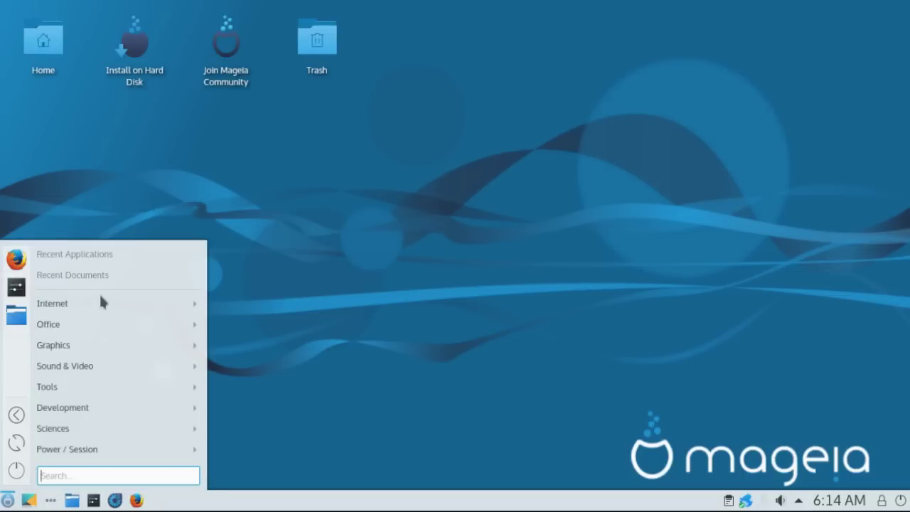
pyautogui.moveTo(99, 302)
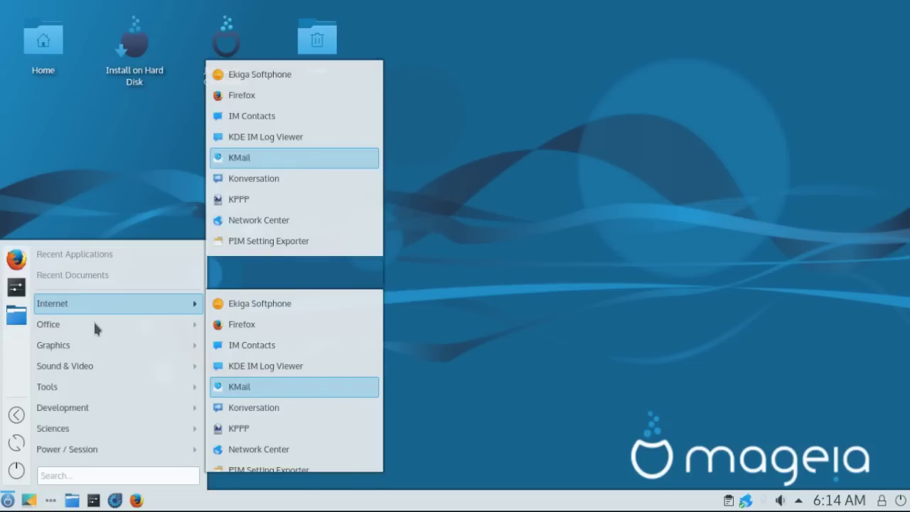
pyautogui.moveTo(69, 325)
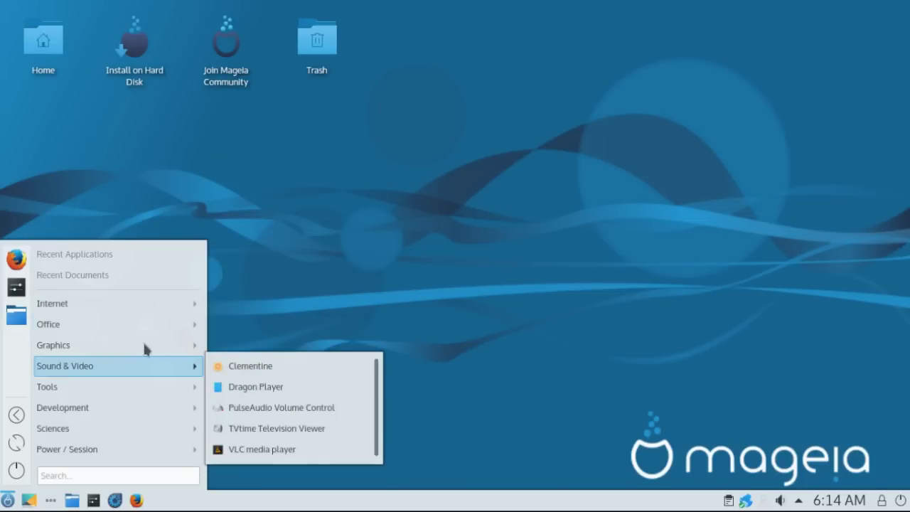
pyautogui.moveTo(144, 345)
pyautogui.moveTo(302, 476)
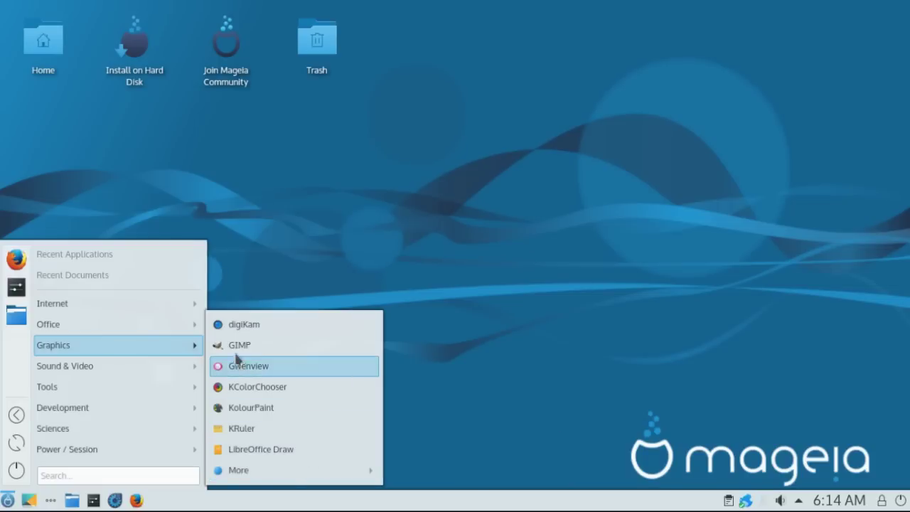
pyautogui.moveTo(135, 366)
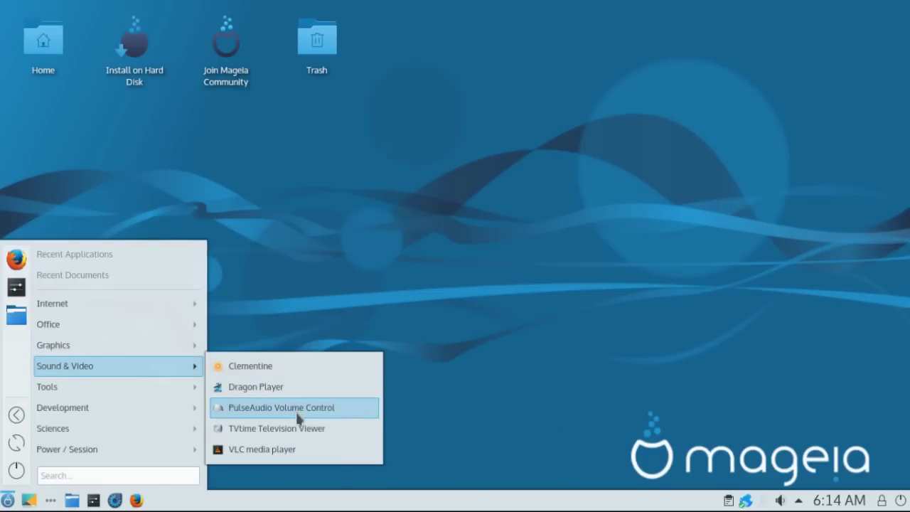
# Examine the applications under Tools with its System Tools group, Development with its Development Environments group, and Sciences
pyautogui.moveTo(131, 384)
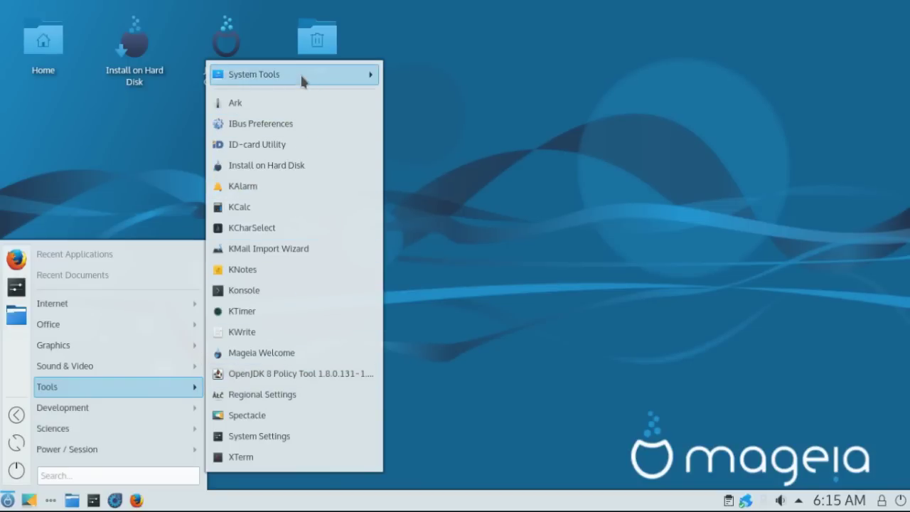
pyautogui.moveTo(302, 76)
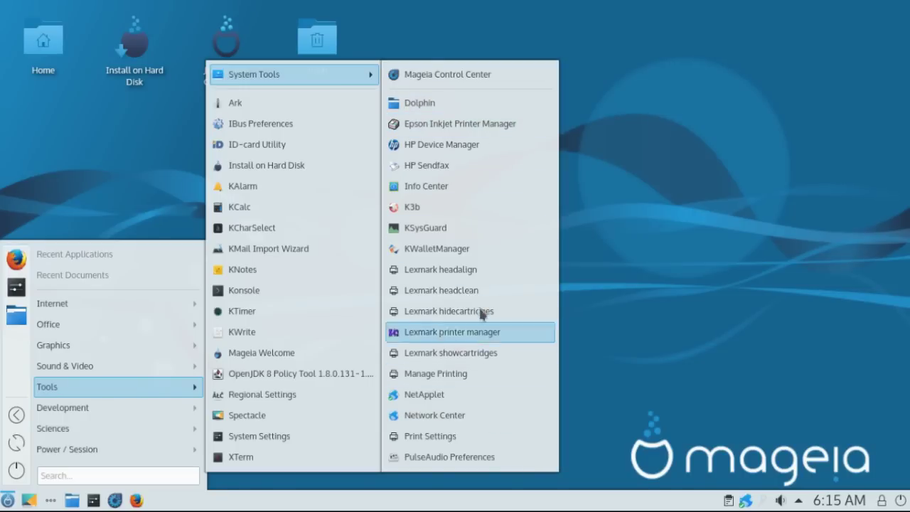
pyautogui.moveTo(110, 407)
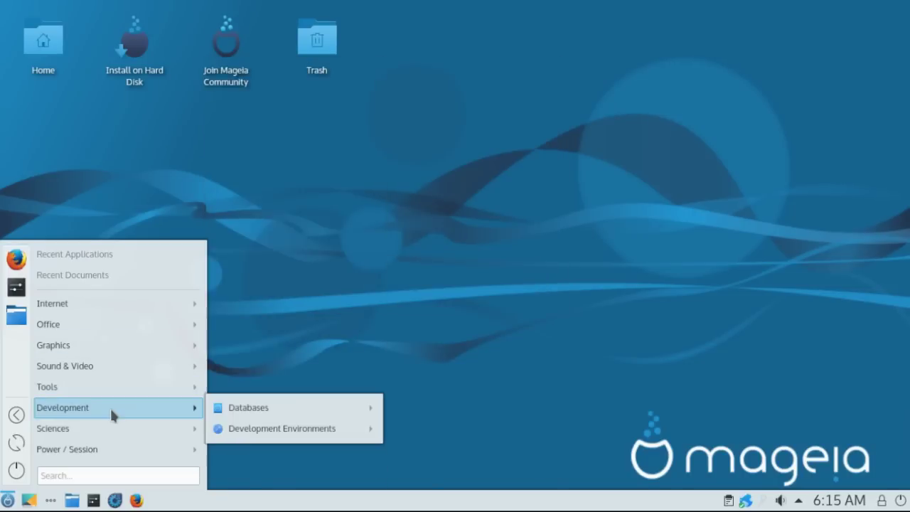
pyautogui.moveTo(258, 437)
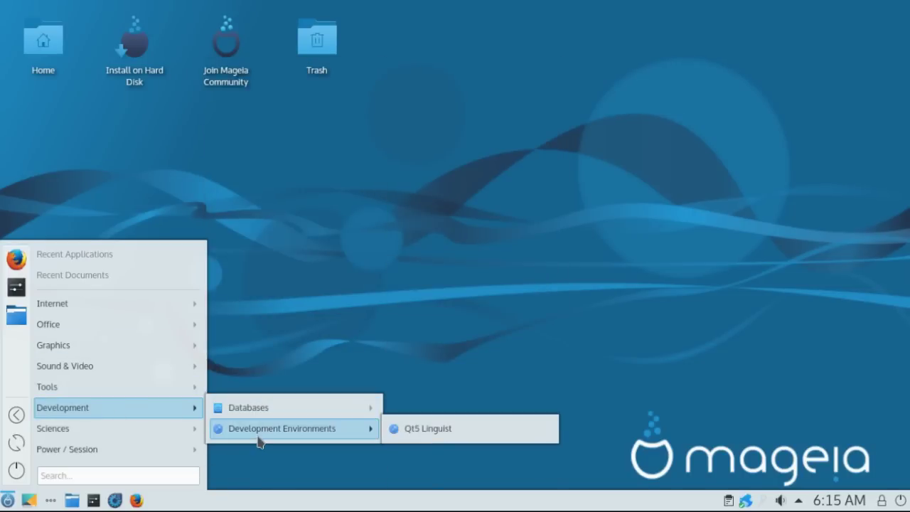
pyautogui.moveTo(169, 428)
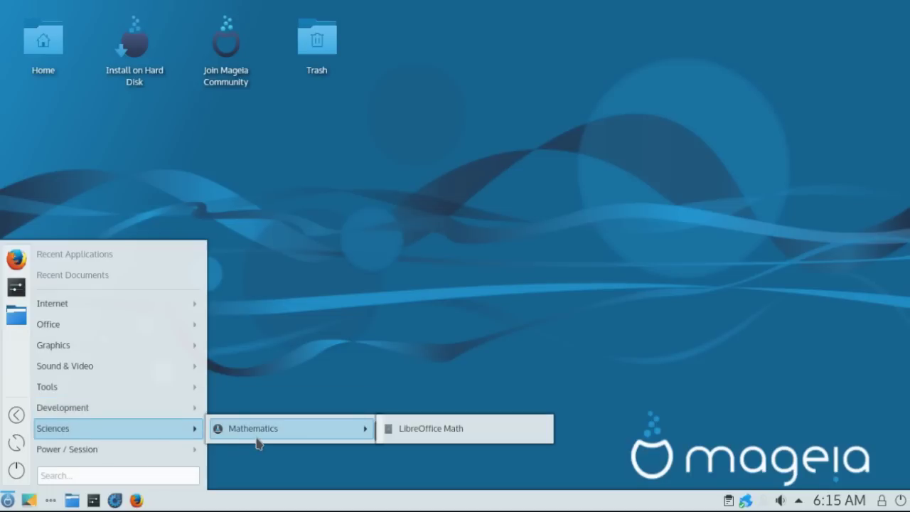